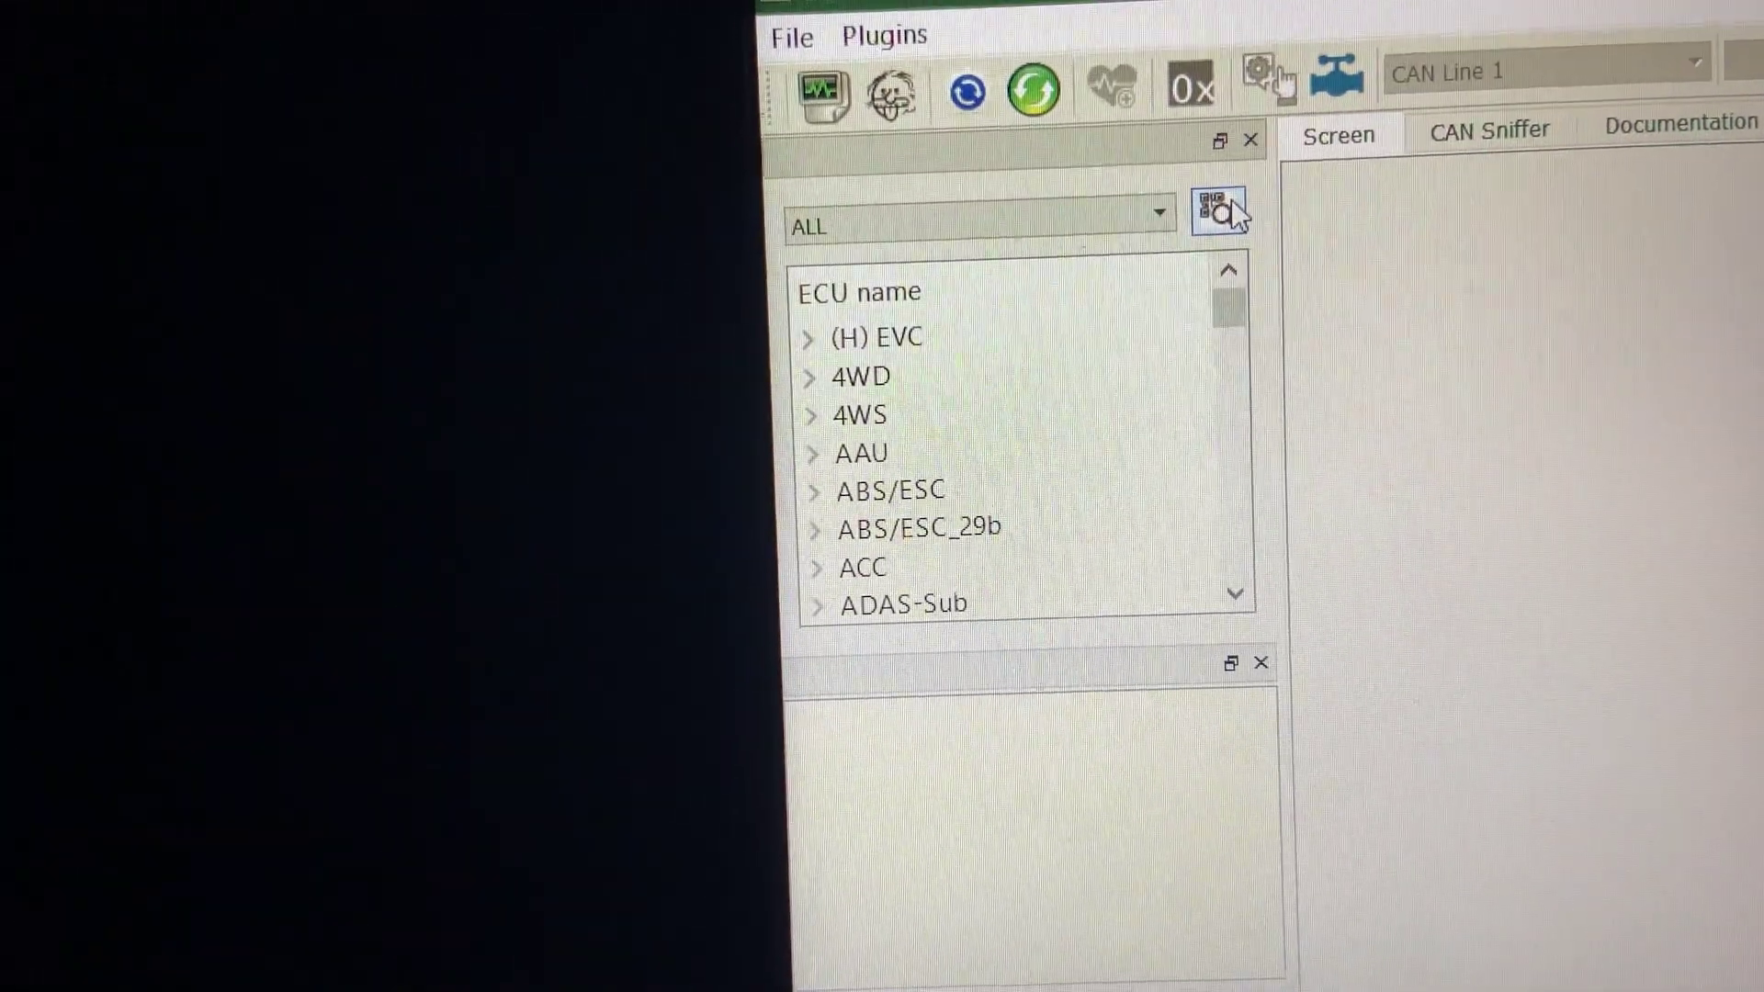
- Run a CAN scan, select the MFD v5.4 ECU and list its '1 - Configuration' screens
{"action": "left_click", "coordinate": [1173, 208]}
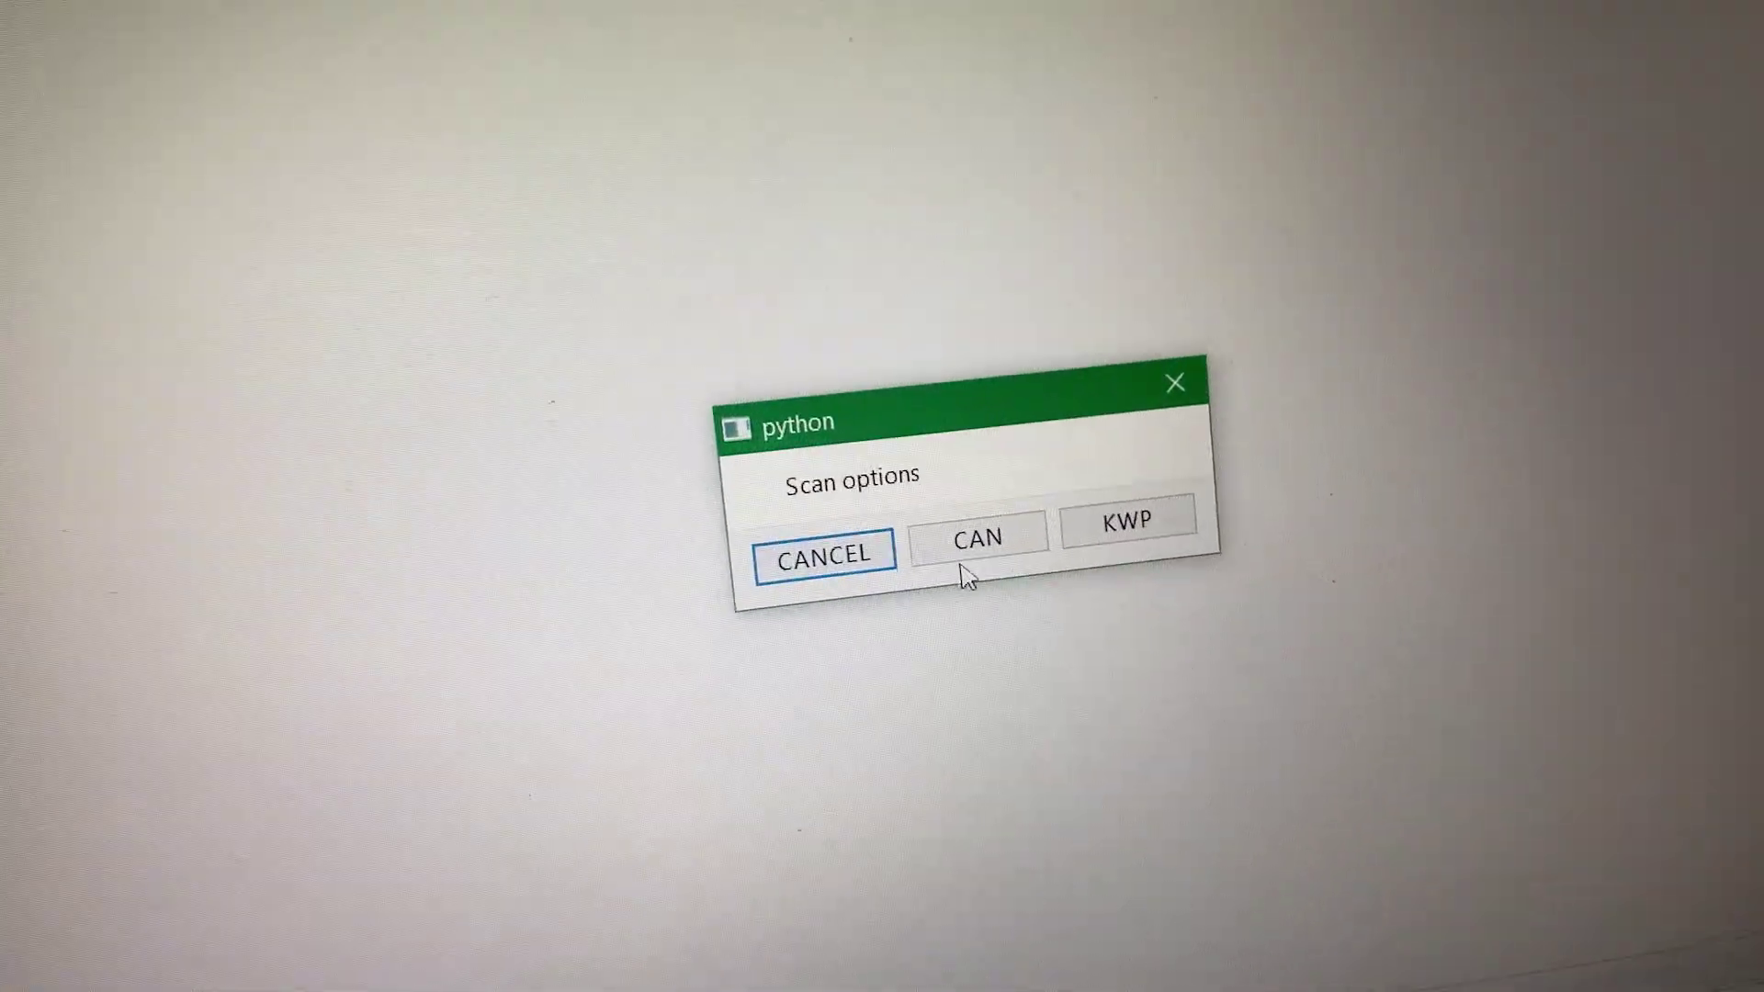
{"action": "left_click", "coordinate": [1018, 566]}
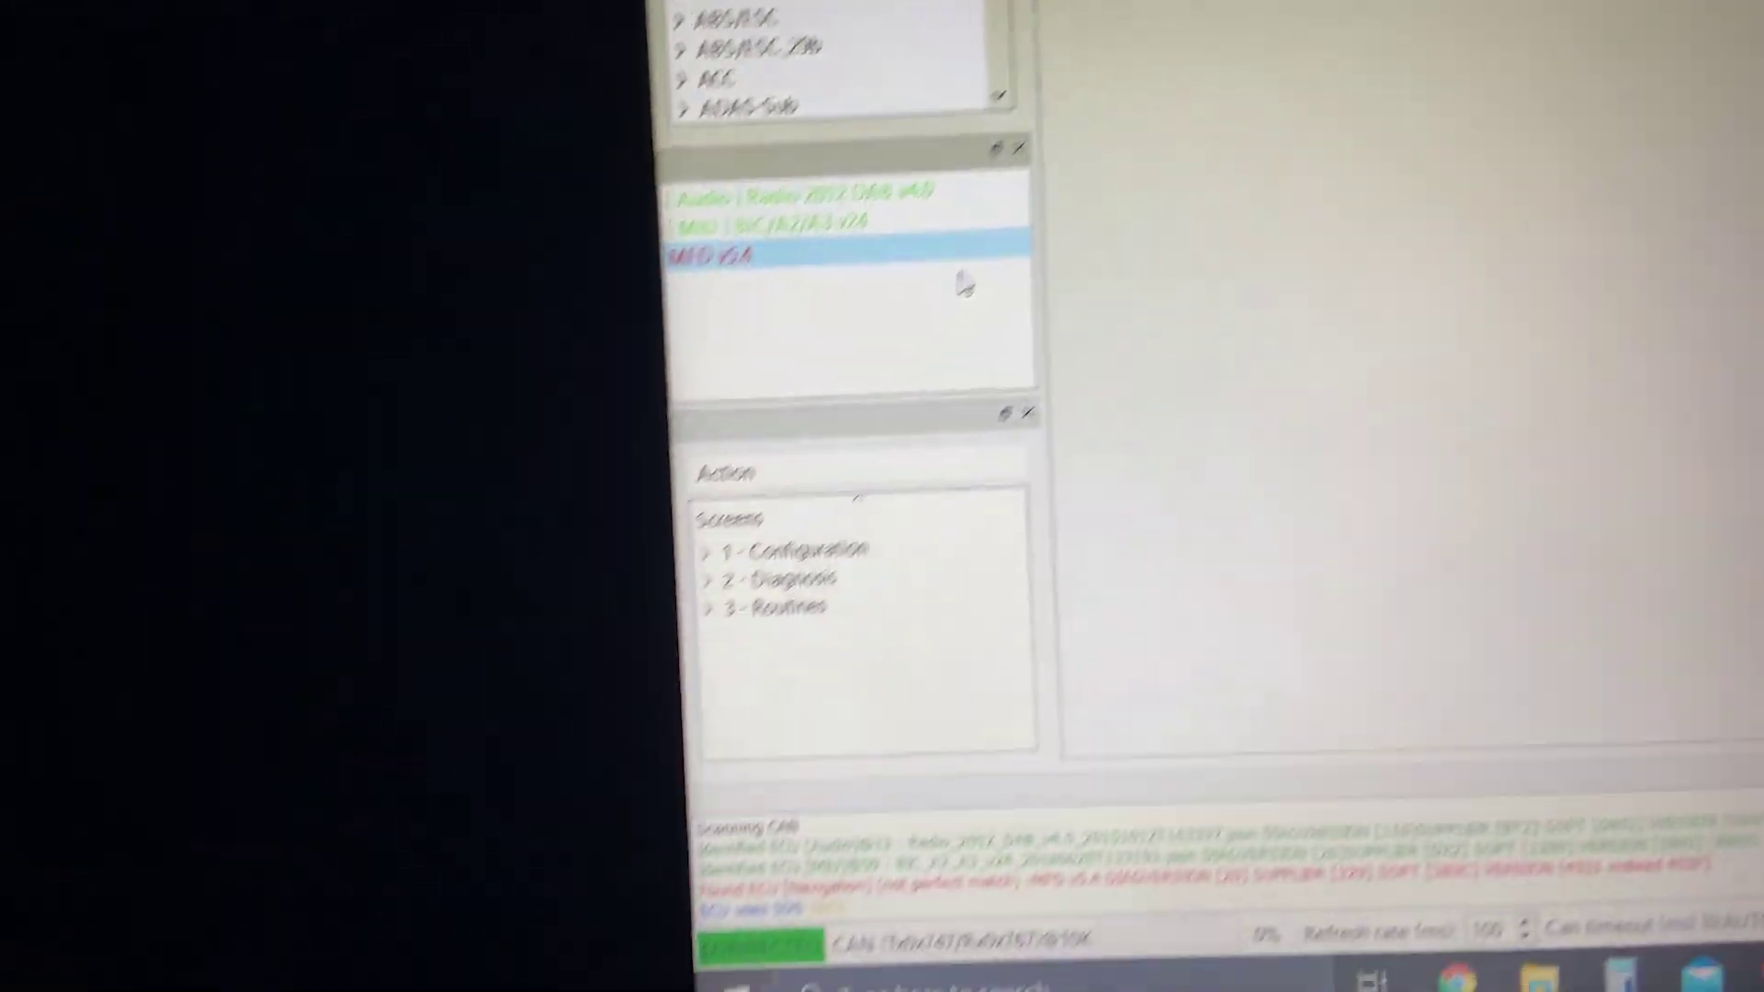
{"action": "left_click", "coordinate": [705, 550]}
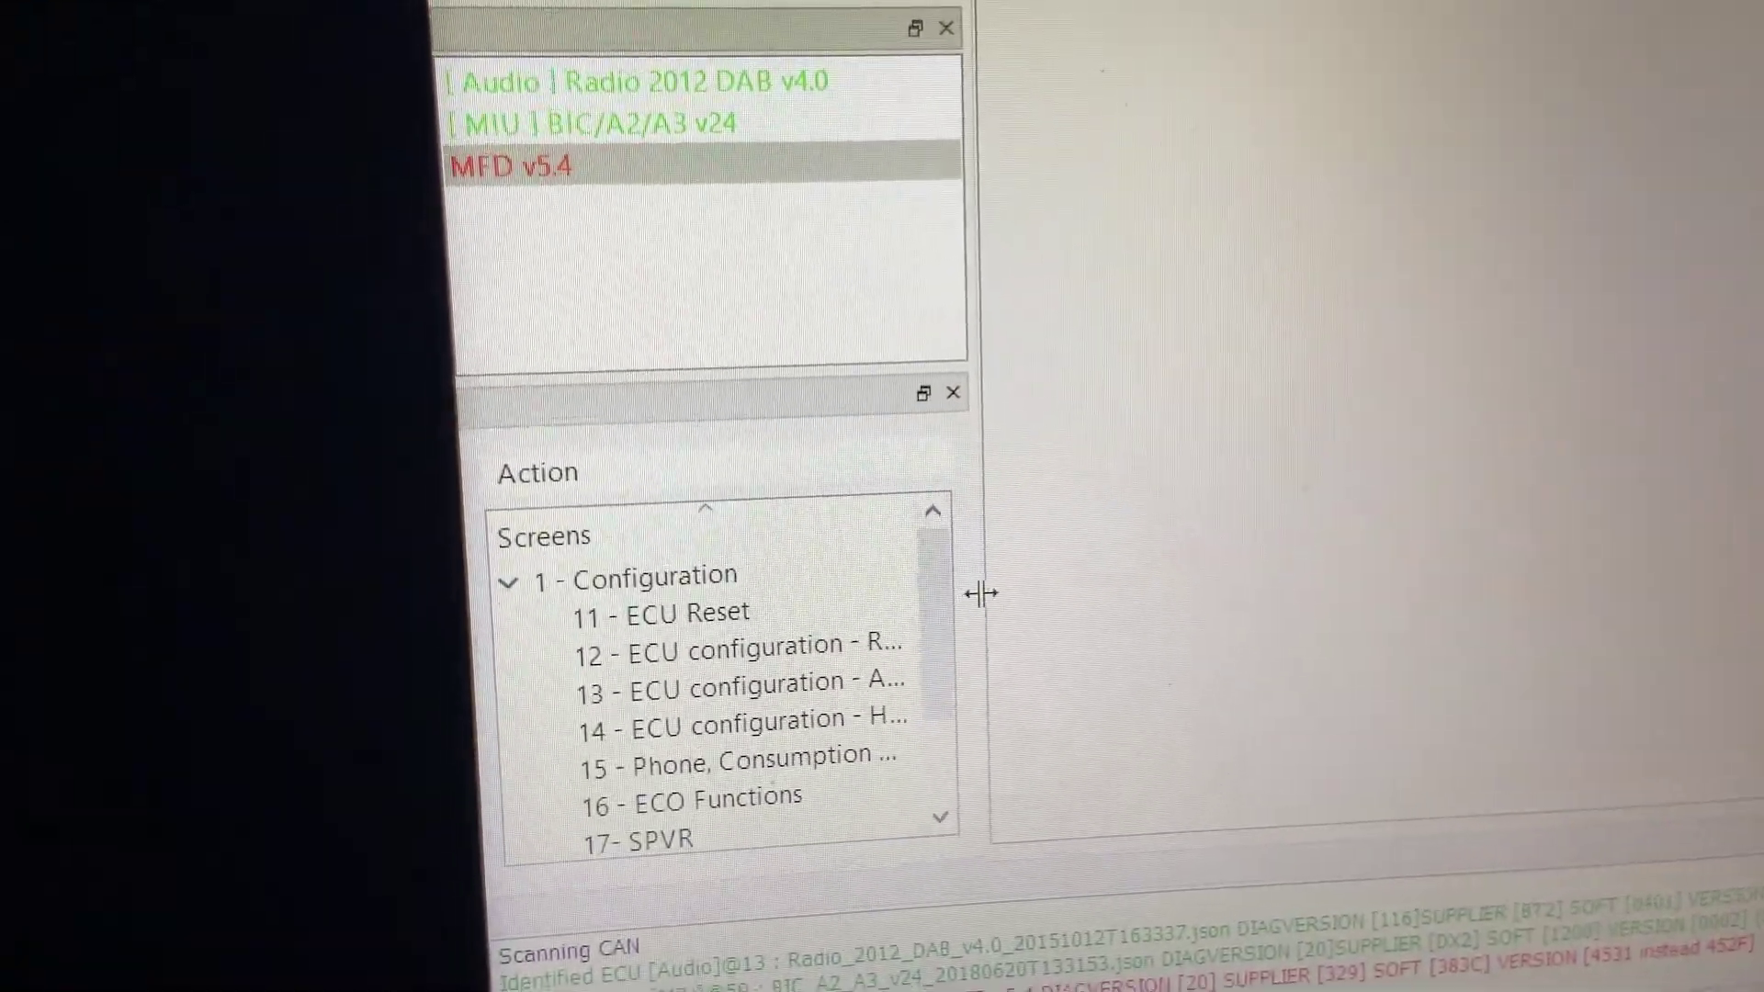
{"action": "left_click_drag", "start_coordinate": [963, 577], "coordinate": [1051, 582]}
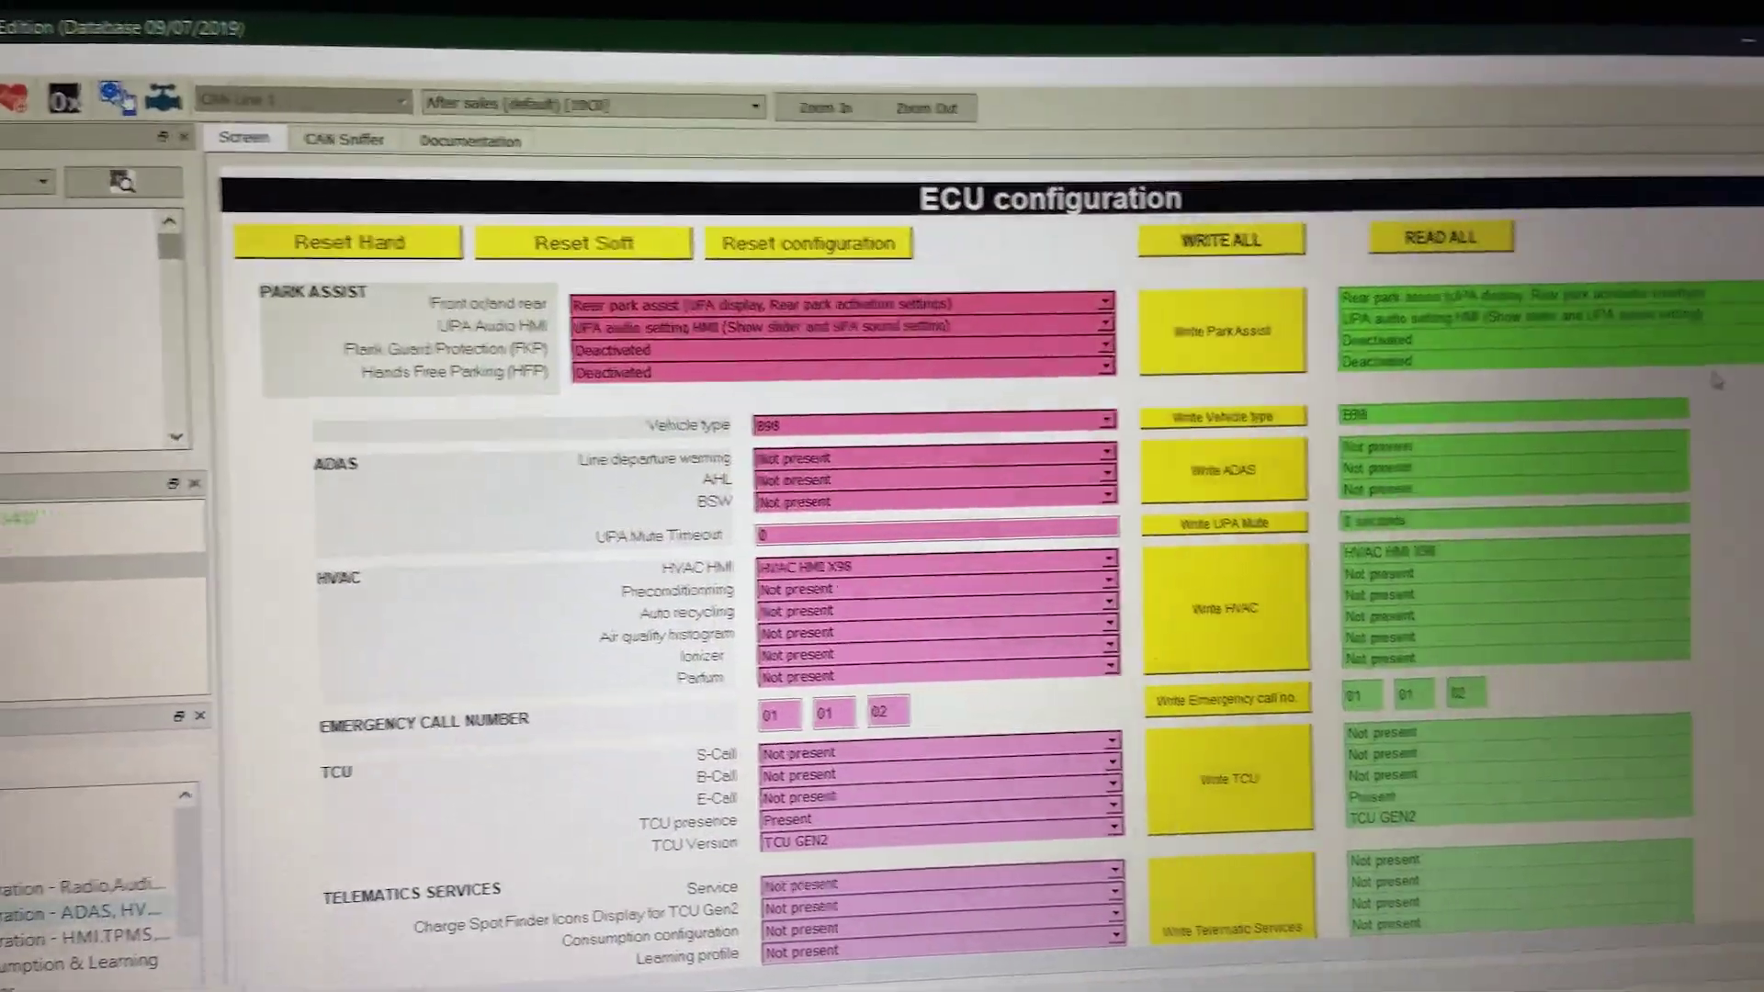
{"action": "scroll", "coordinate": [883, 551], "scroll_direction": "down", "scroll_amount": 3}
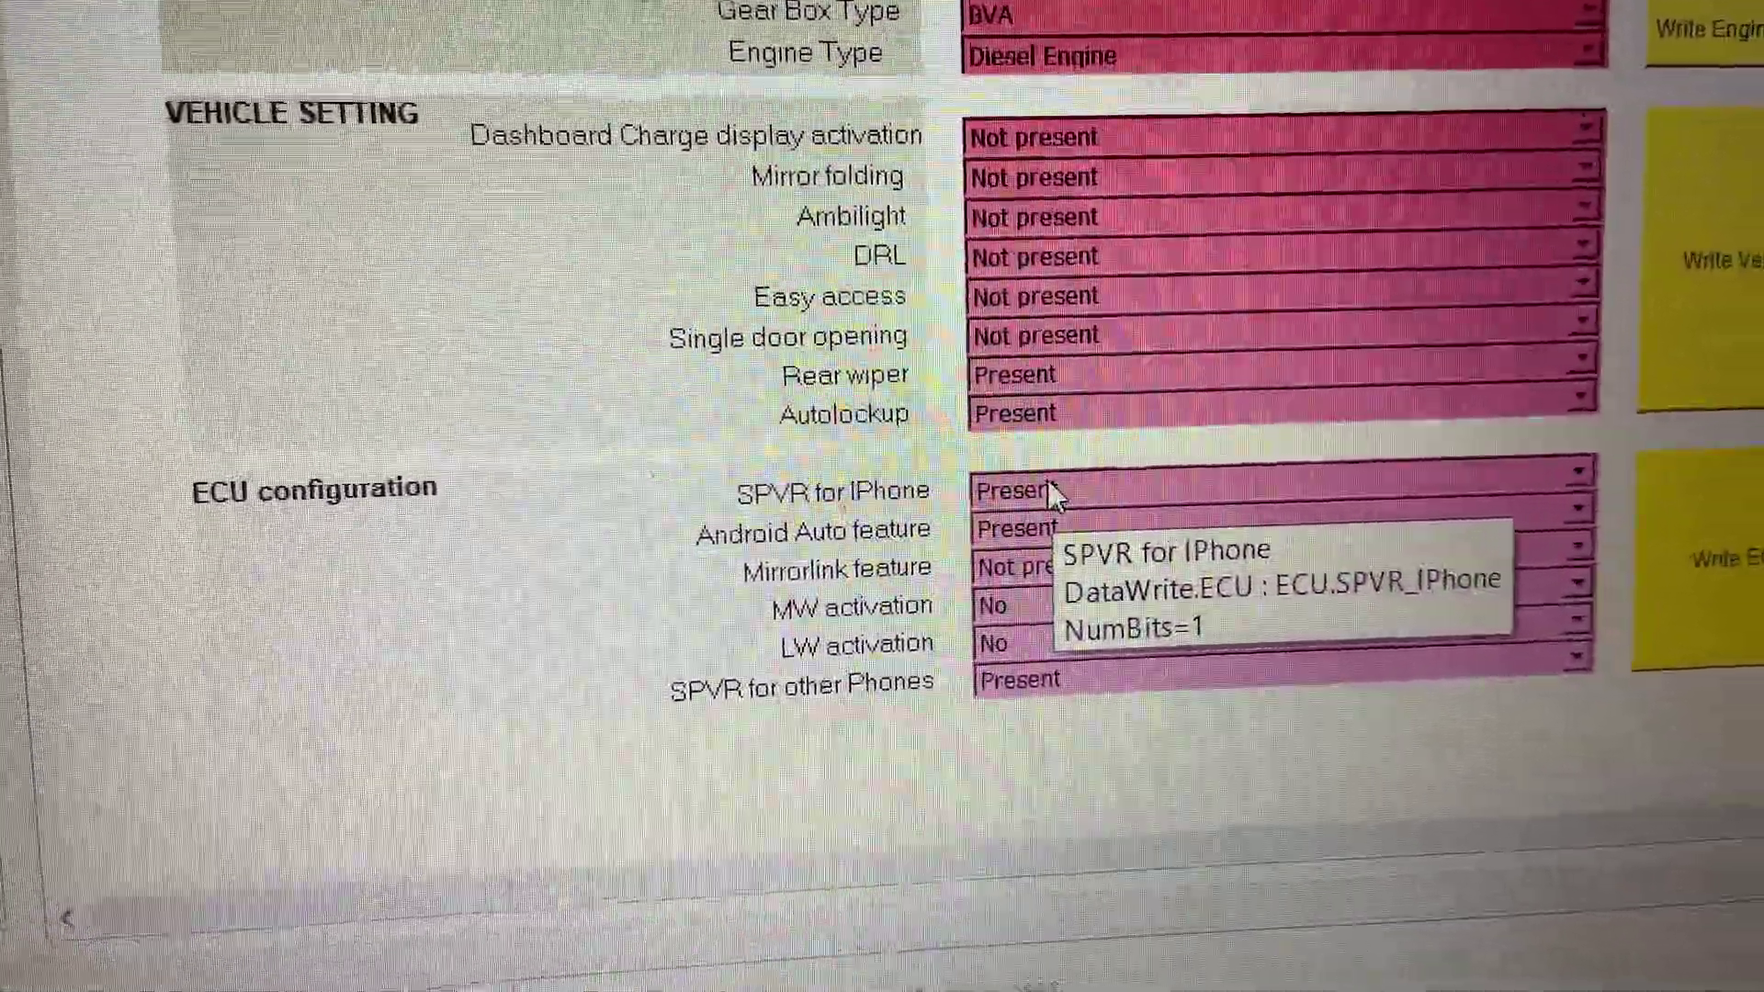
- Set SPVR for IPhone to Present
{"action": "left_click", "coordinate": [1052, 485]}
{"action": "left_click", "coordinate": [1040, 519]}
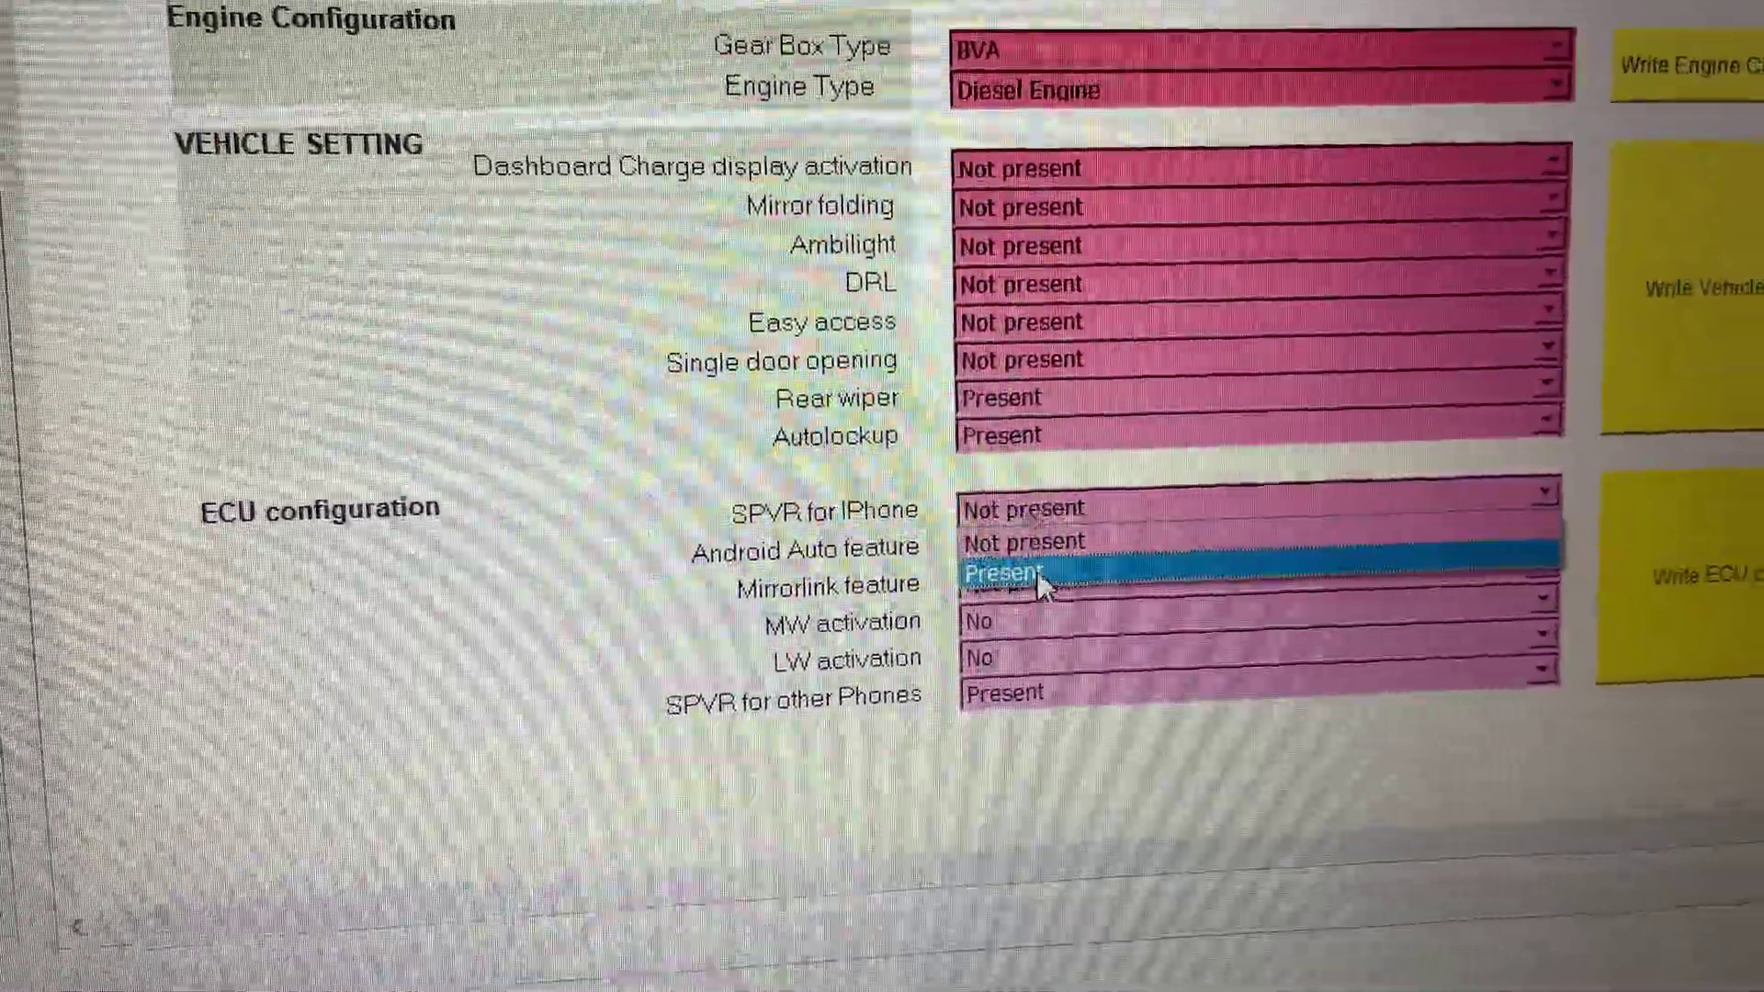
{"action": "left_click", "coordinate": [1043, 572]}
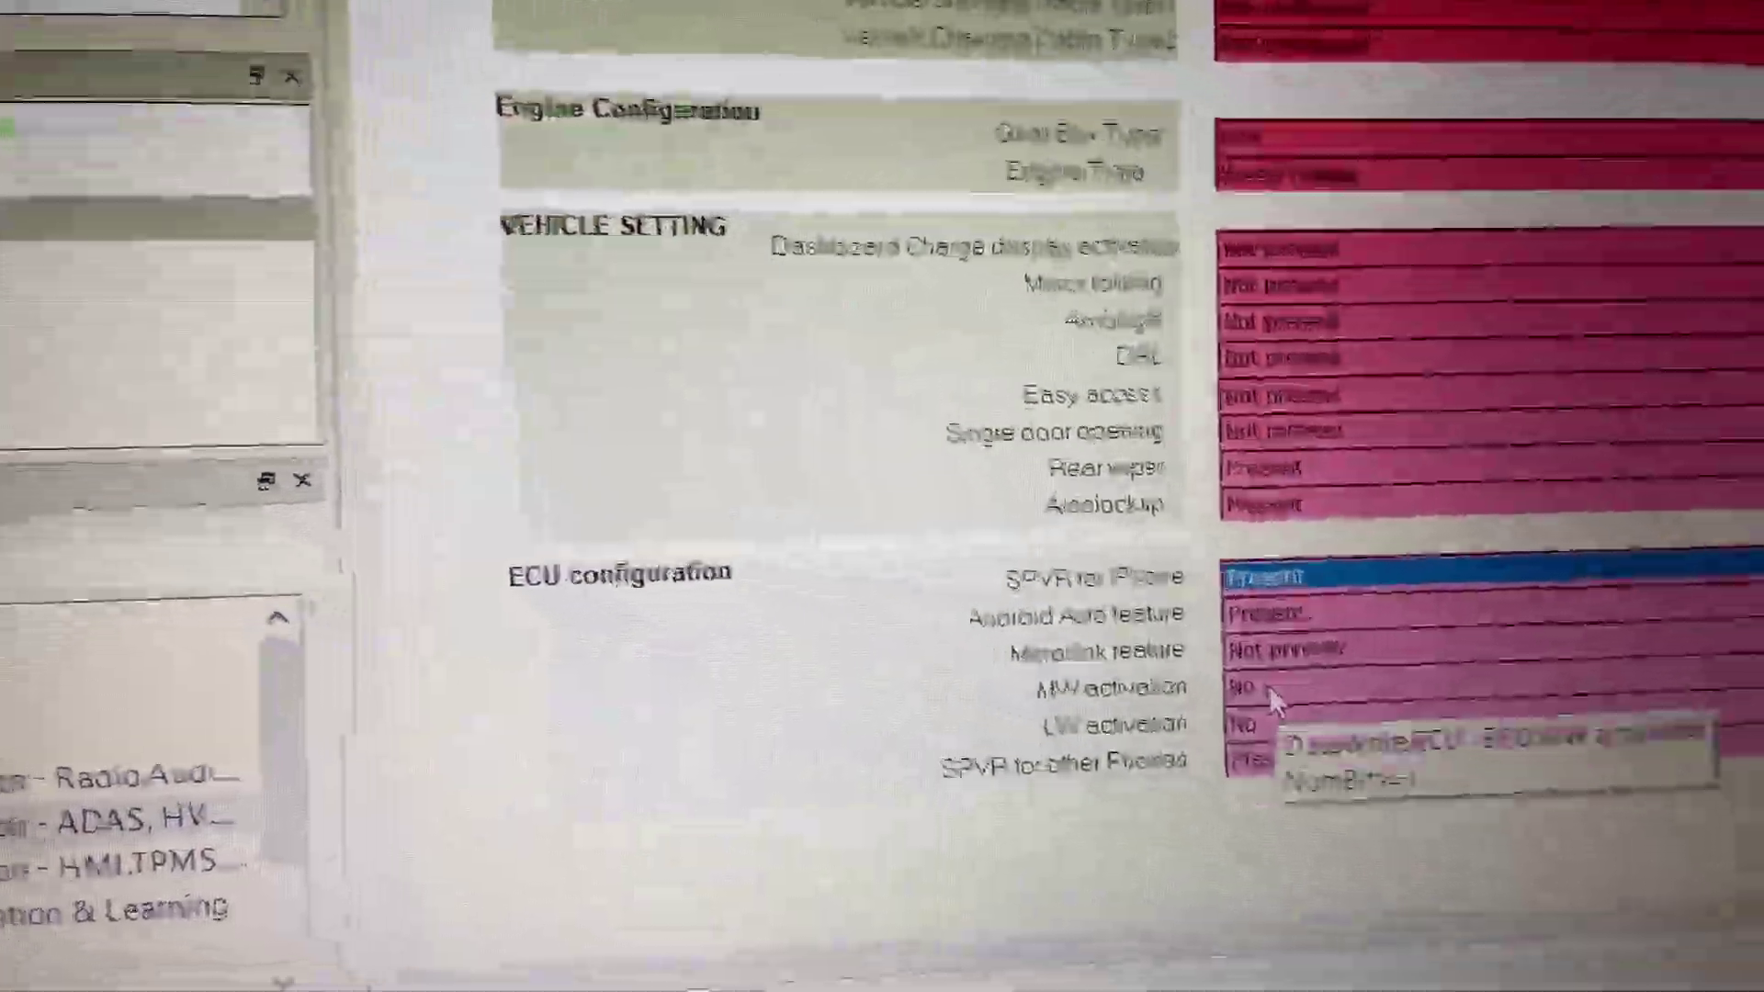
- Set MW and LW activation to Yes and keep SPVR for other Phones Present
{"action": "left_click", "coordinate": [1270, 685]}
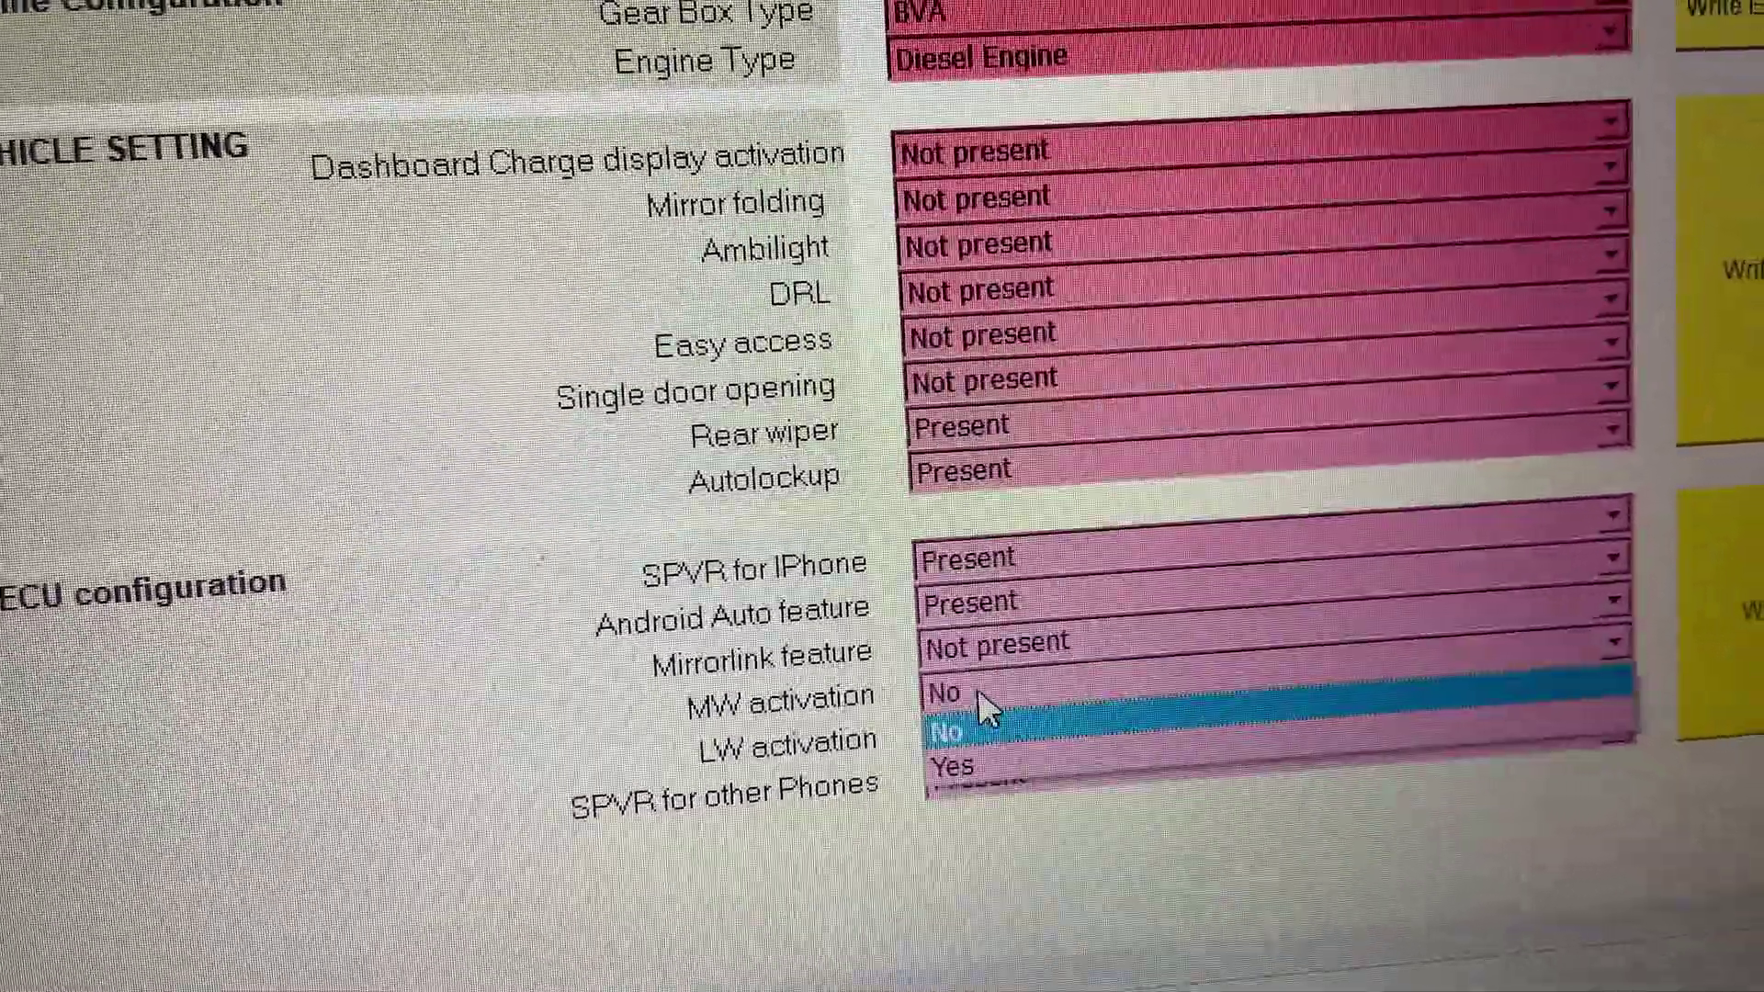
{"action": "left_click", "coordinate": [983, 767]}
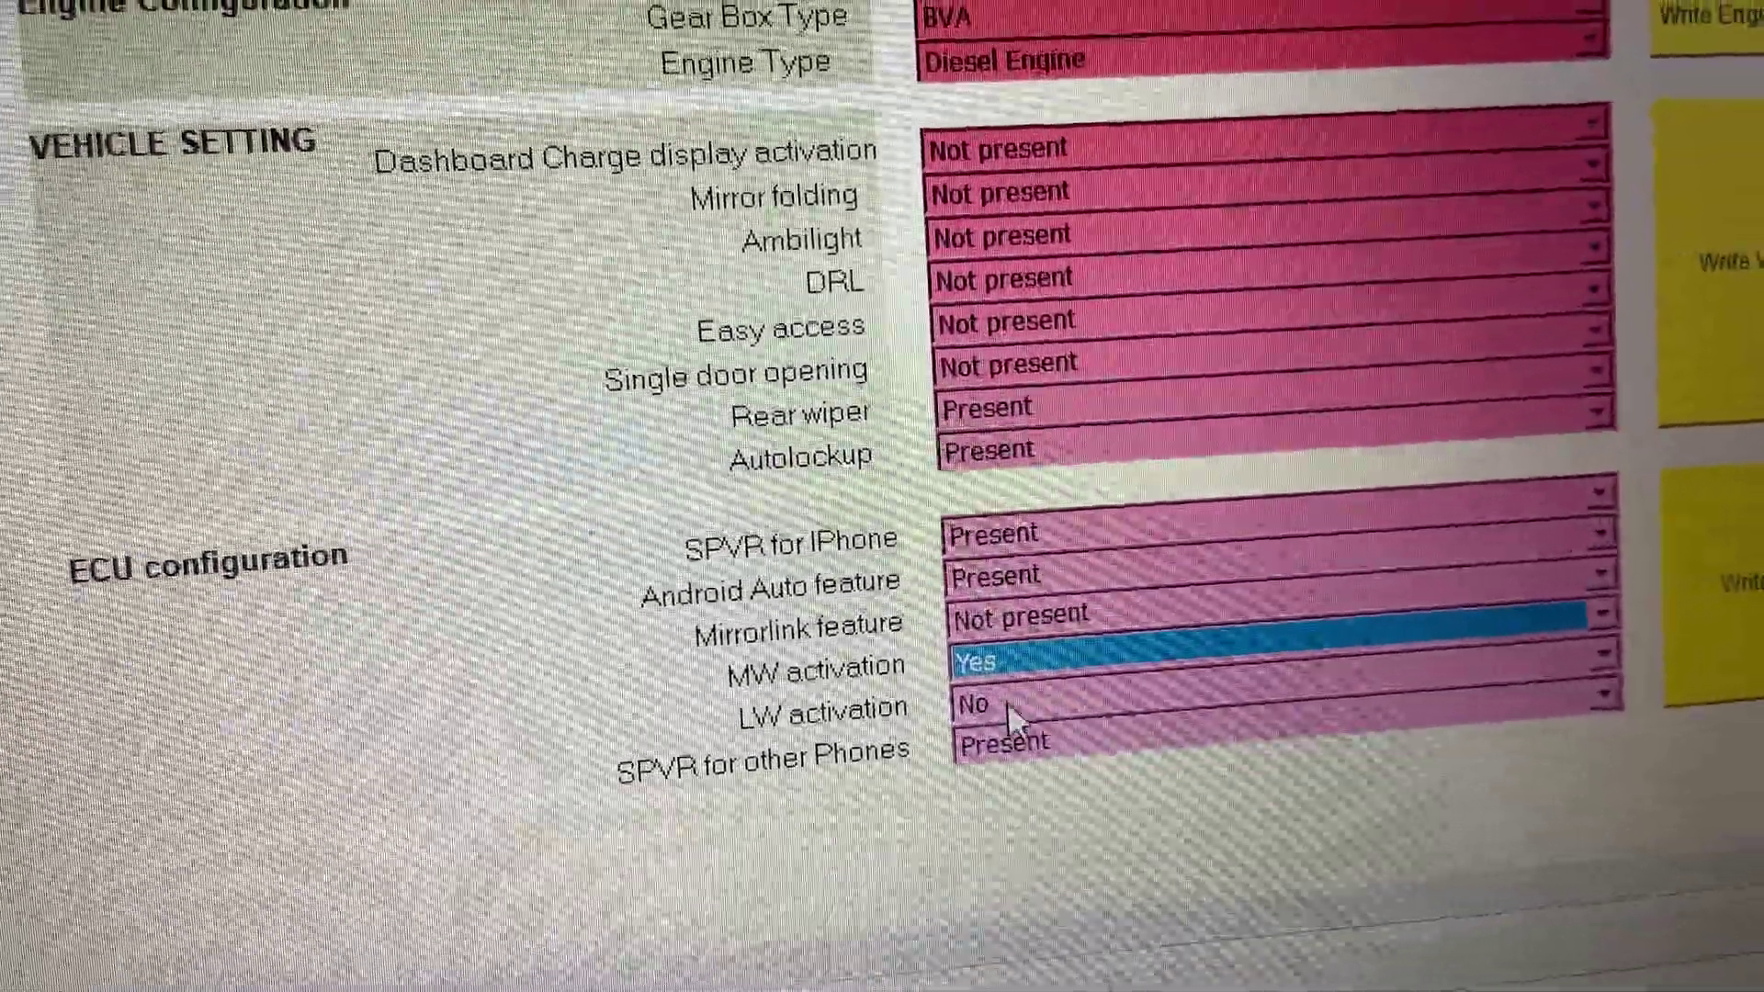
{"action": "left_click", "coordinate": [982, 682]}
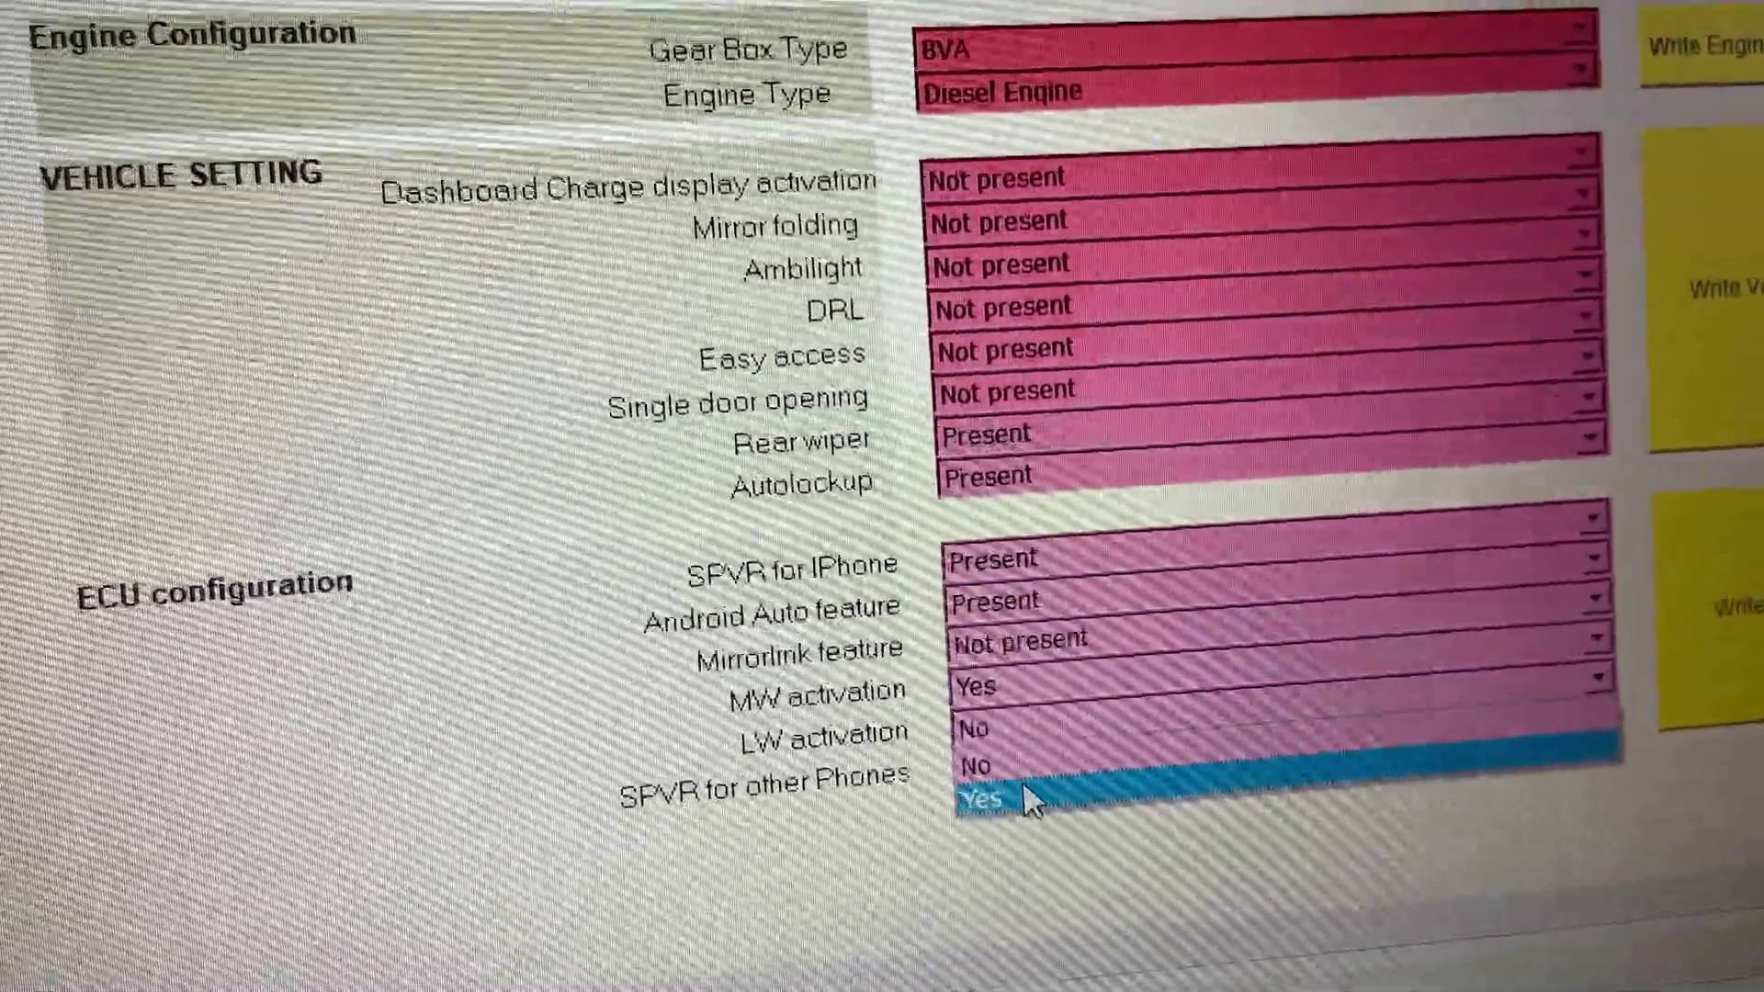
{"action": "left_click", "coordinate": [1025, 787]}
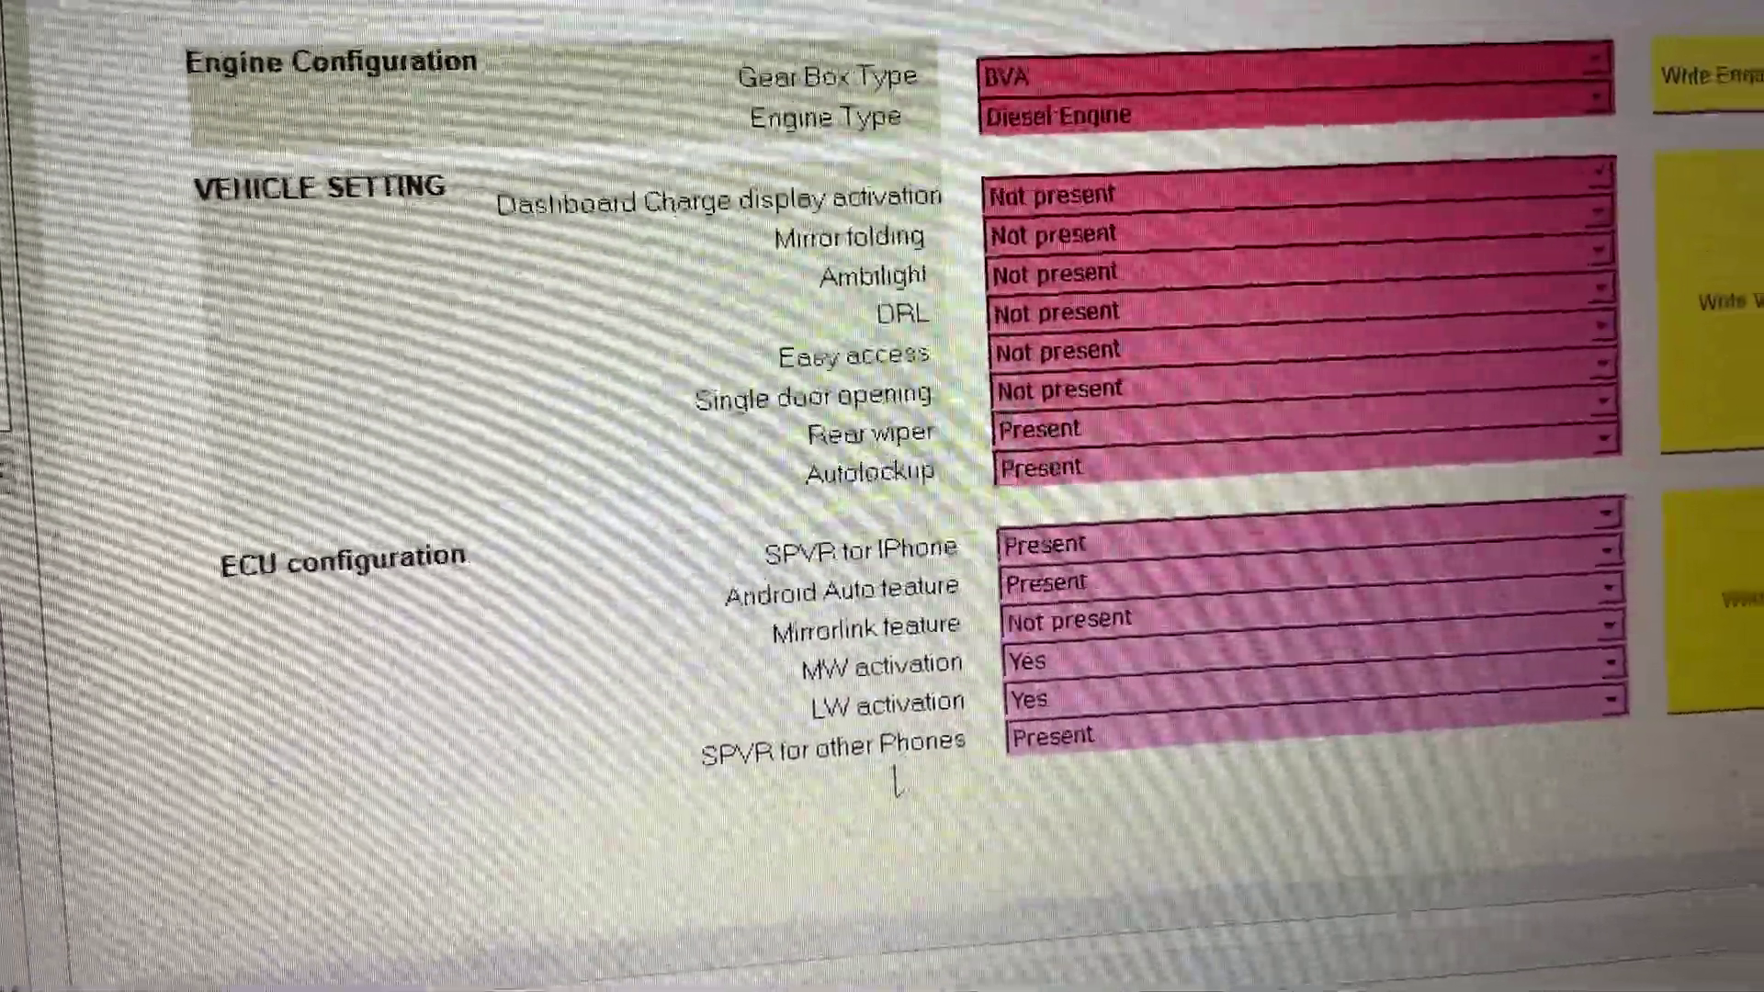
{"action": "left_click", "coordinate": [1061, 740]}
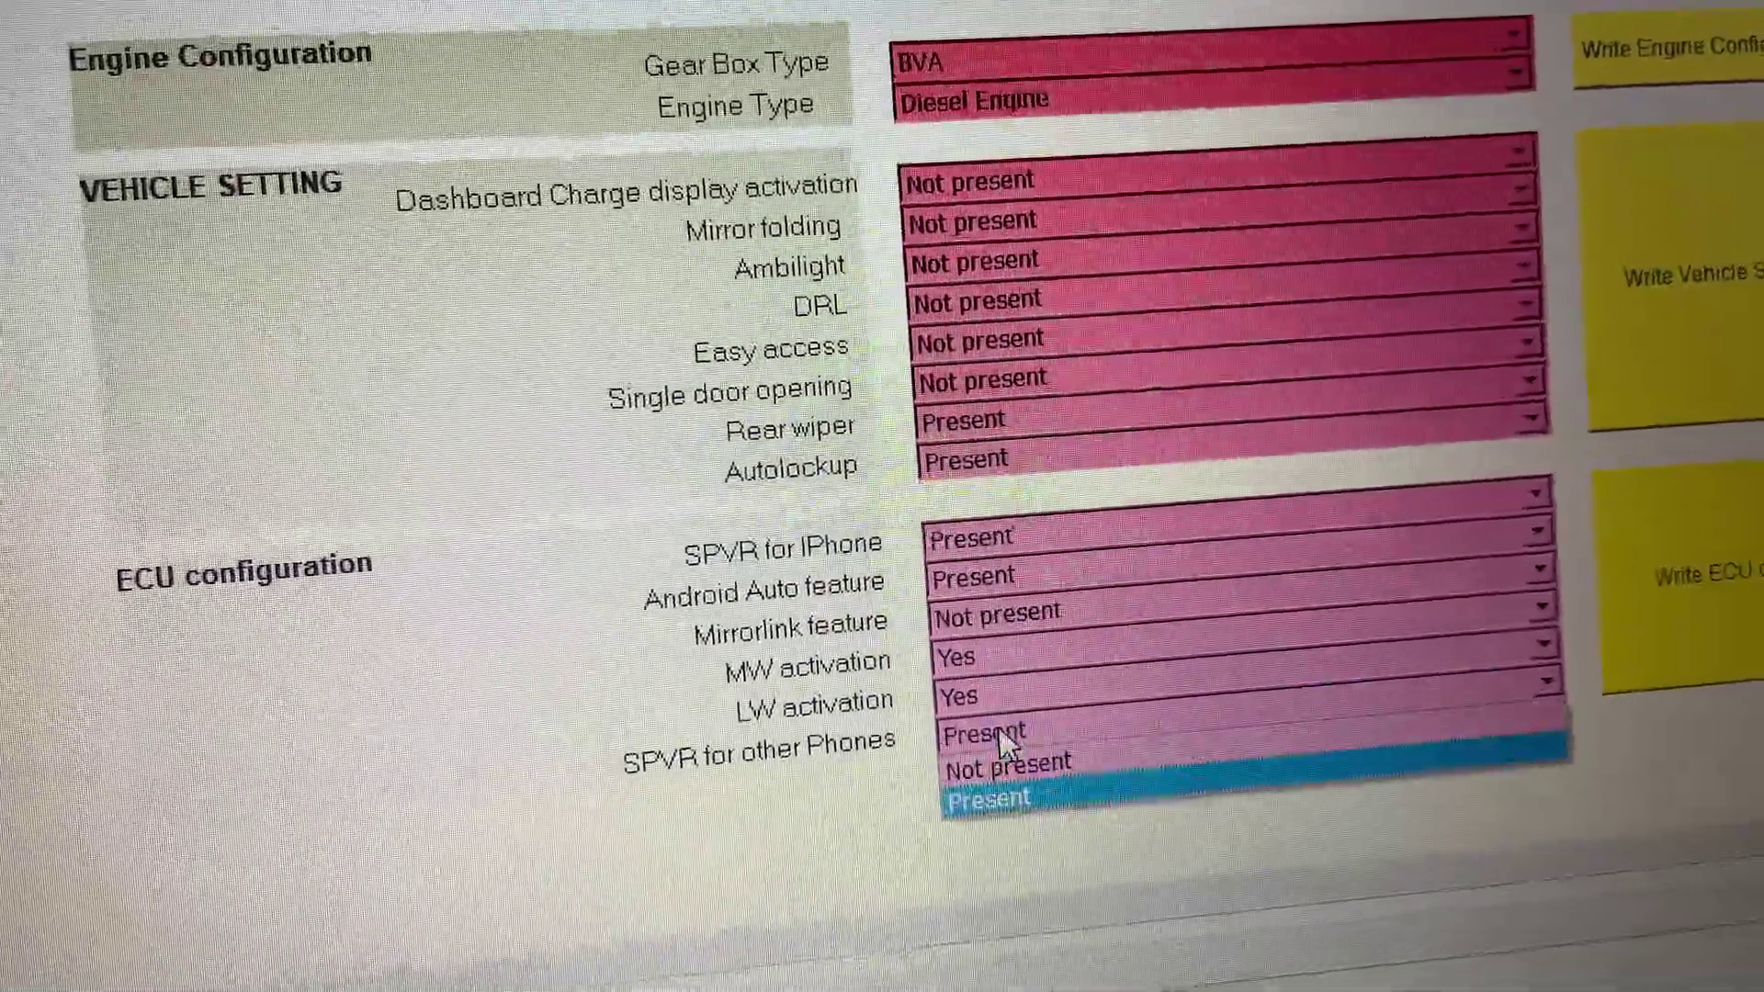
{"action": "left_click", "coordinate": [1008, 742]}
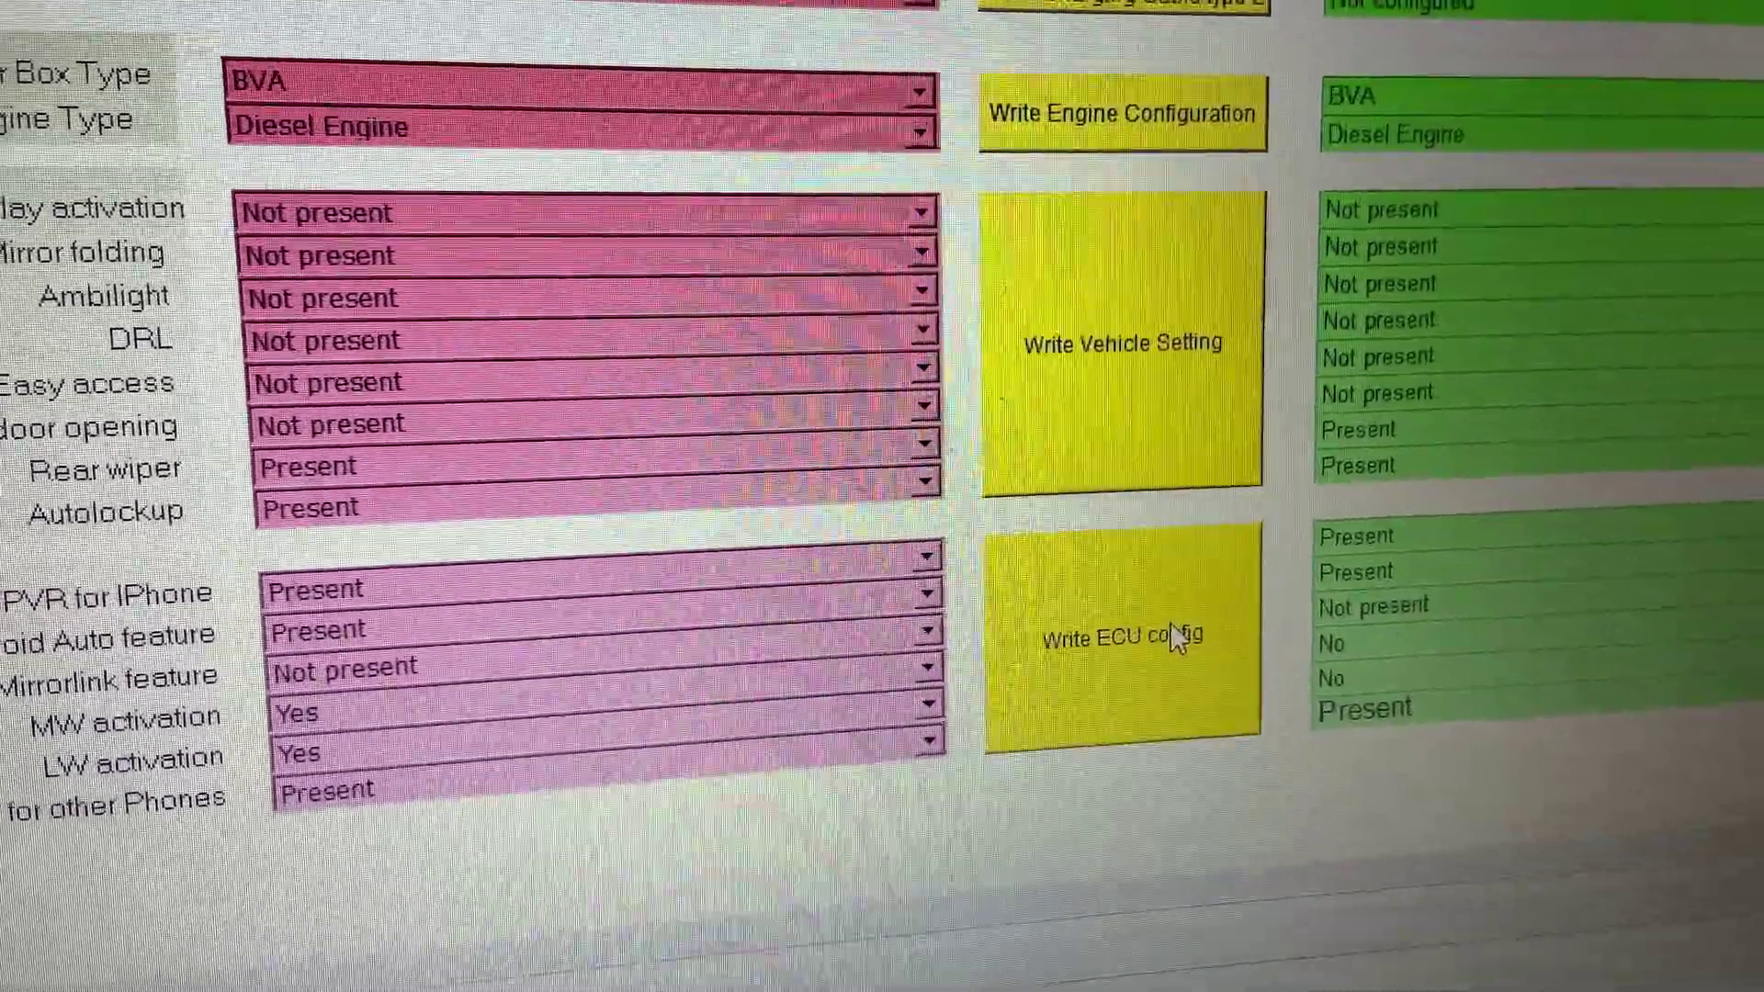
- Try writing the ECU config, dismiss the BLOCKED warning, and turn on expert mode
{"action": "left_click", "coordinate": [1176, 630]}
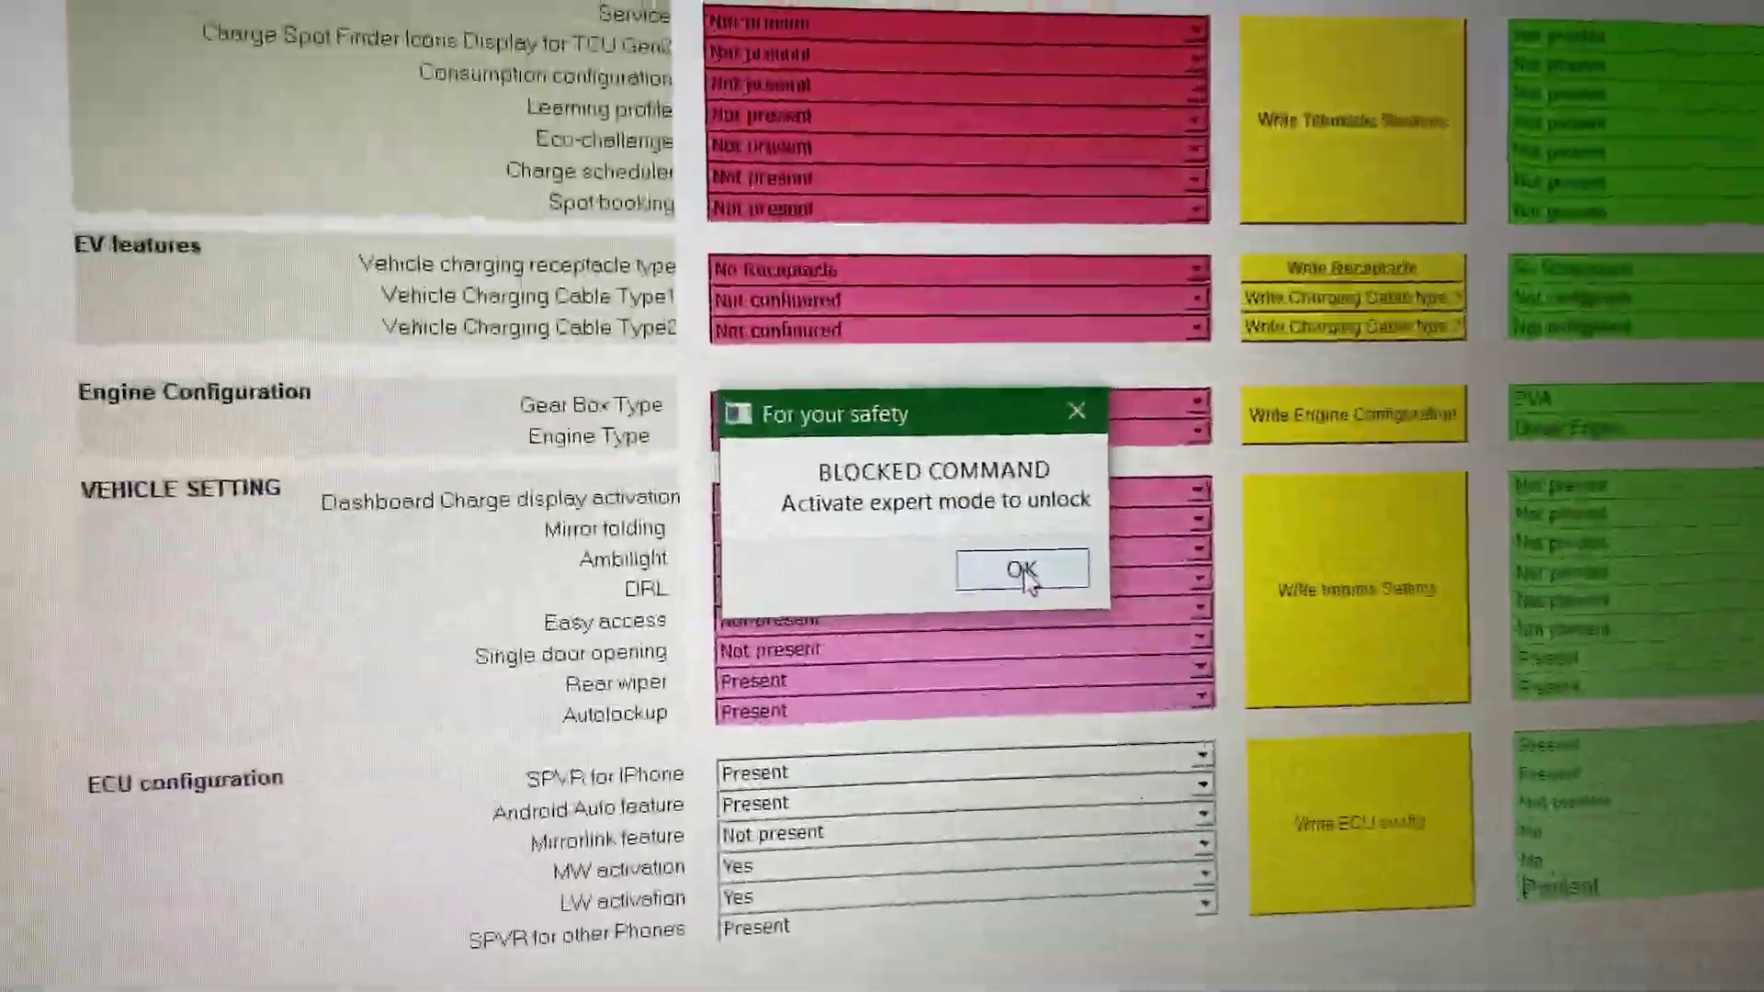
{"action": "left_click", "coordinate": [913, 519]}
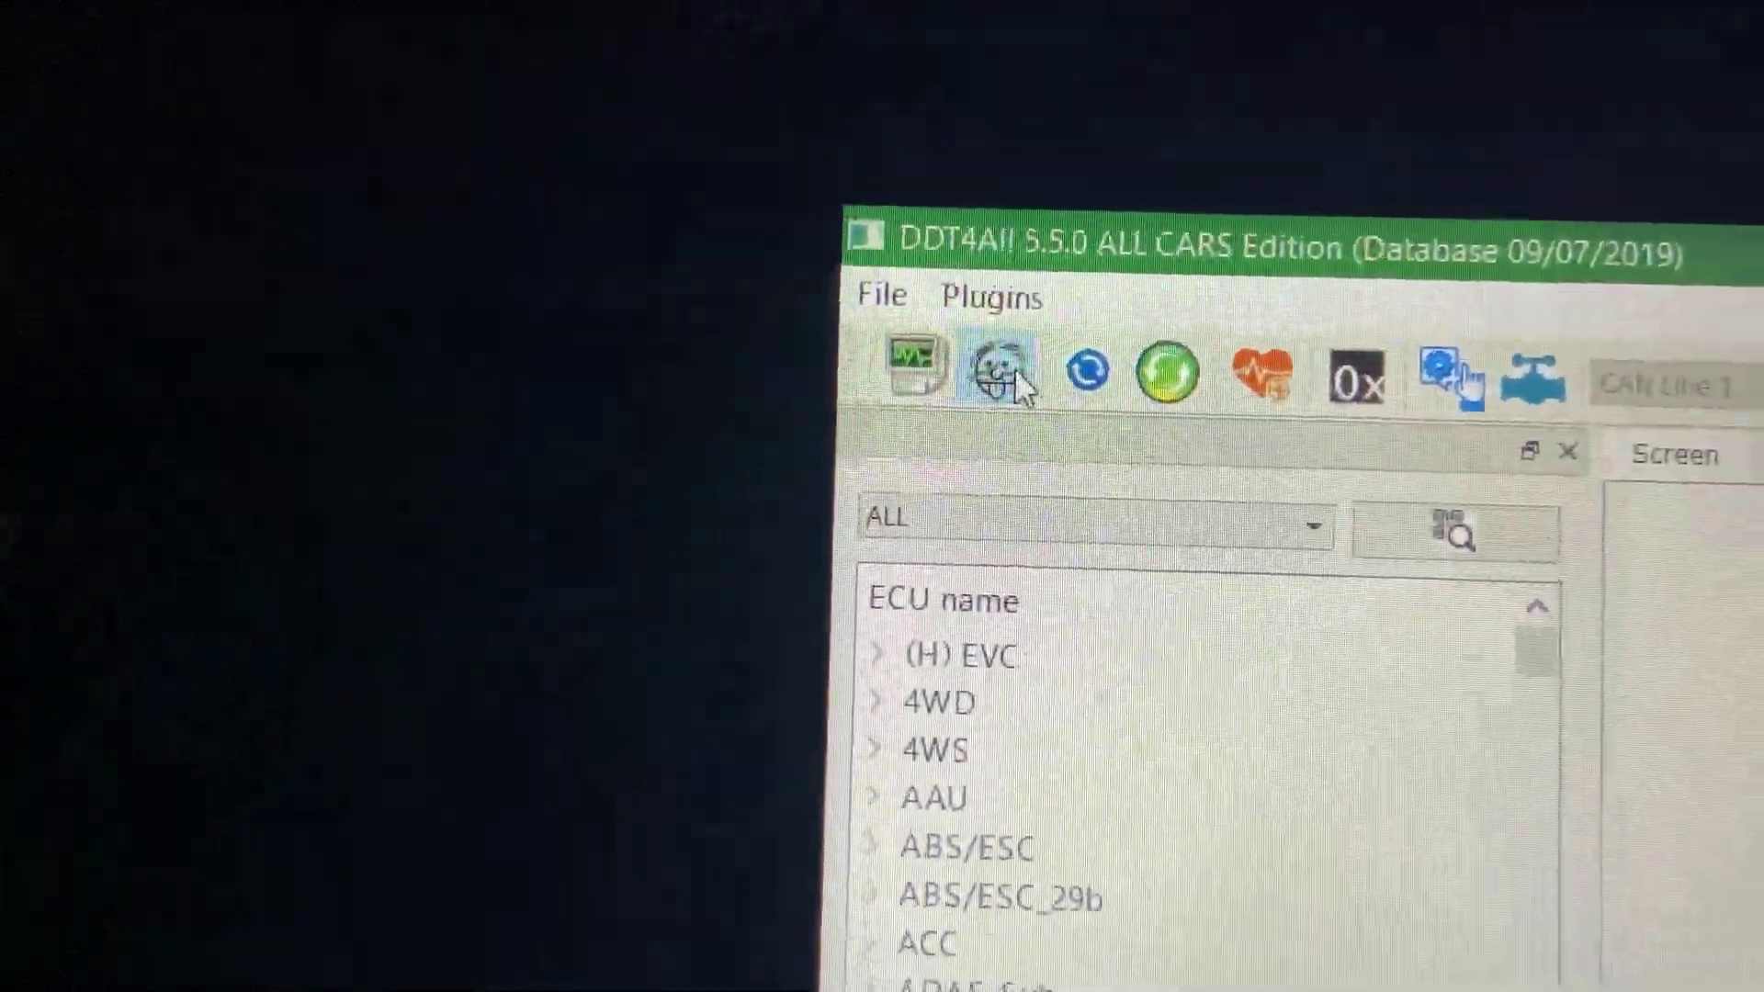
{"action": "left_click", "coordinate": [1055, 416]}
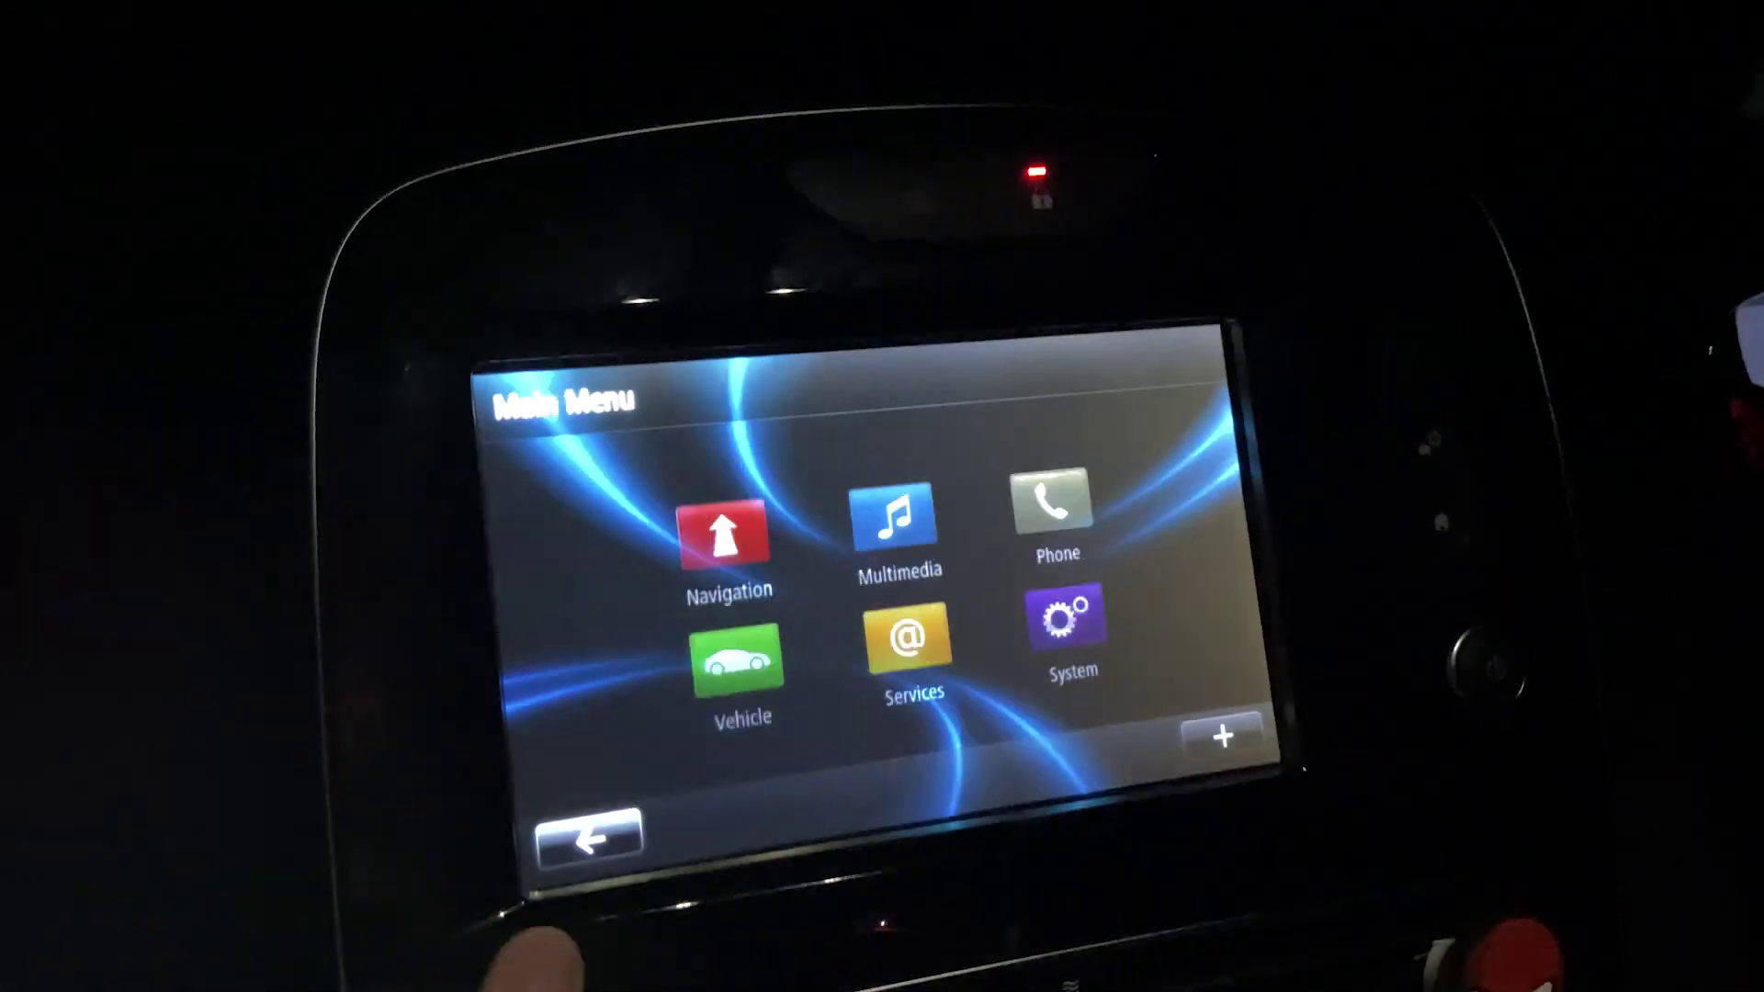
- On the R-Link head unit, go to System, then Android Auto Settings
{"action": "left_click", "coordinate": [1172, 607]}
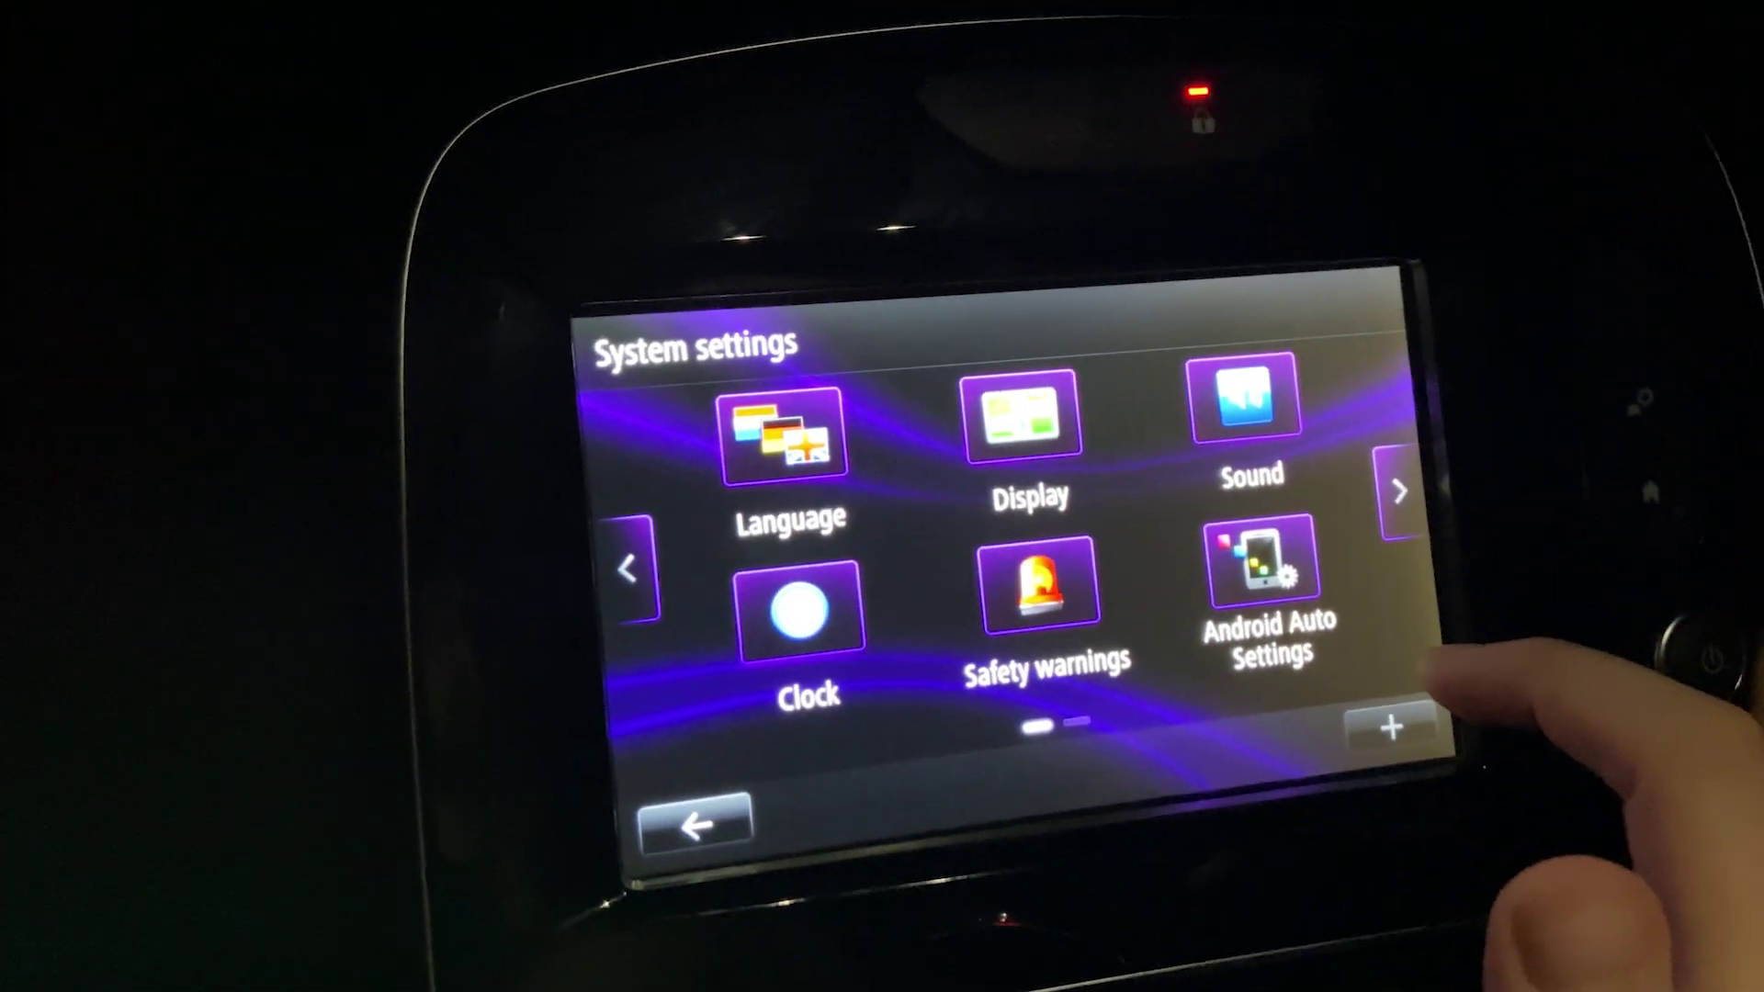
{"action": "left_click", "coordinate": [1255, 566]}
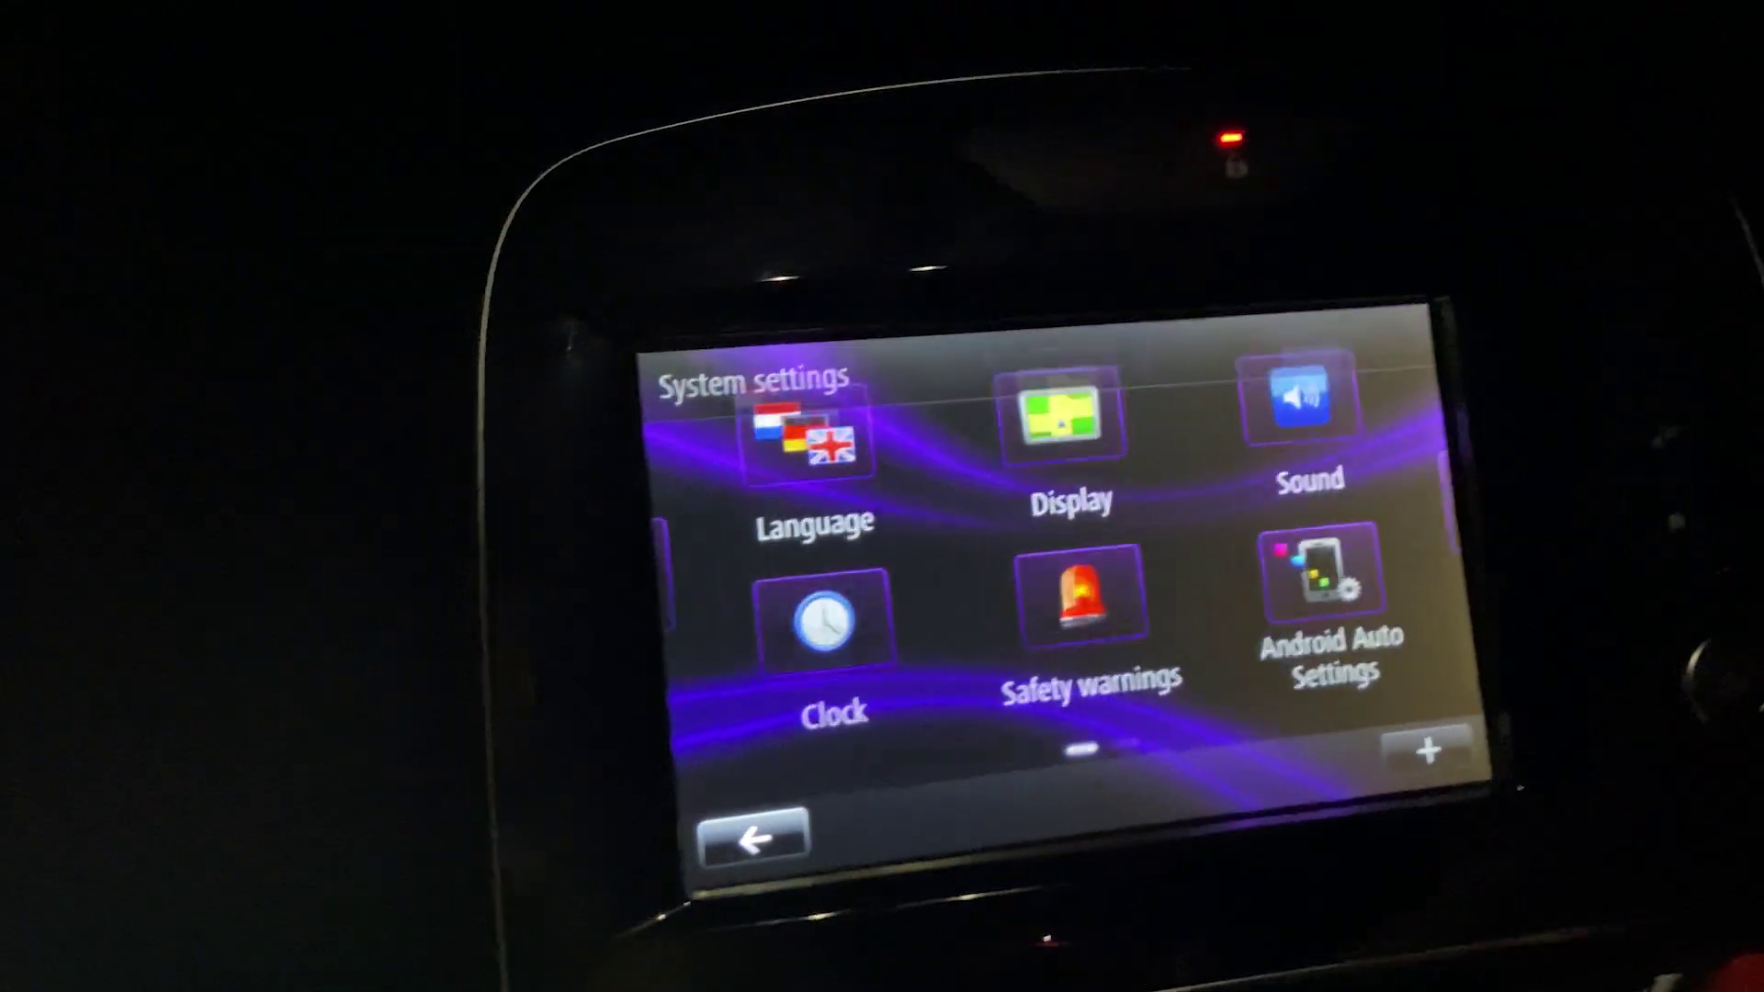